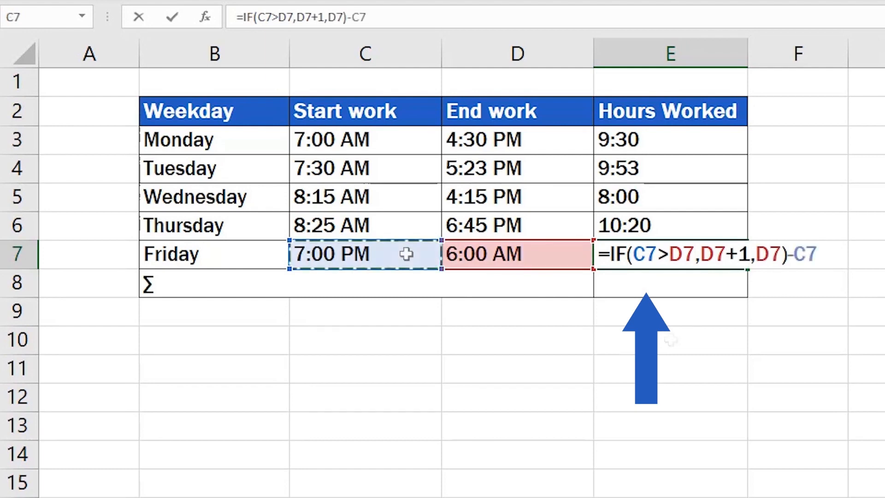
- Commit =IF(C7>D7,D7+1,D7)-C7 in E7 so Friday shows 11:00 hours
key("Return")
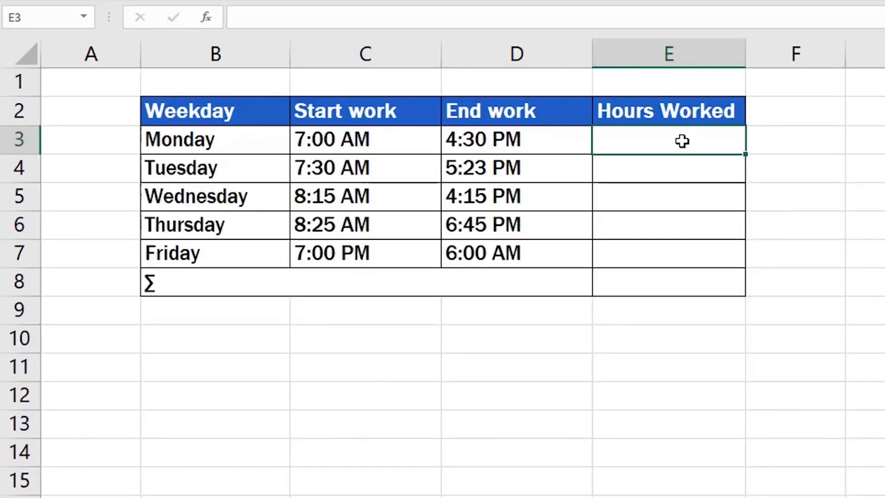
- Enter =D3-C3 in E3 and fill it down through E7 for all five weekdays
type("=")
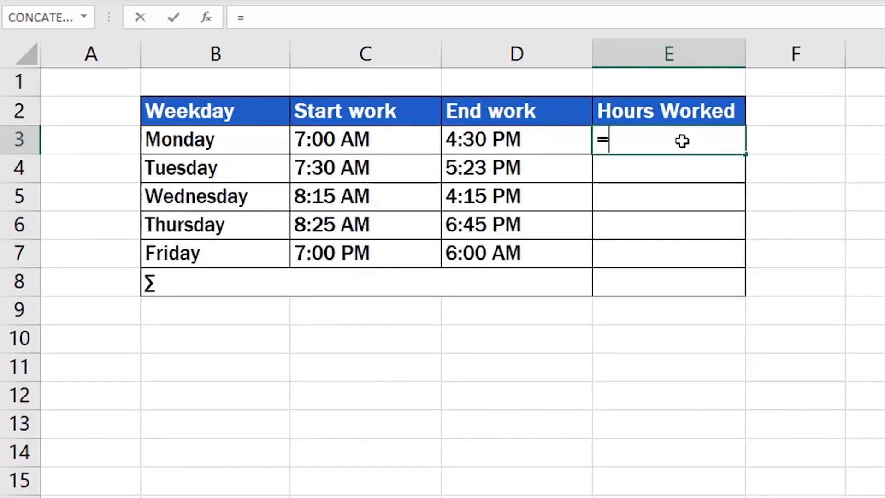
left_click(538, 140)
type("-")
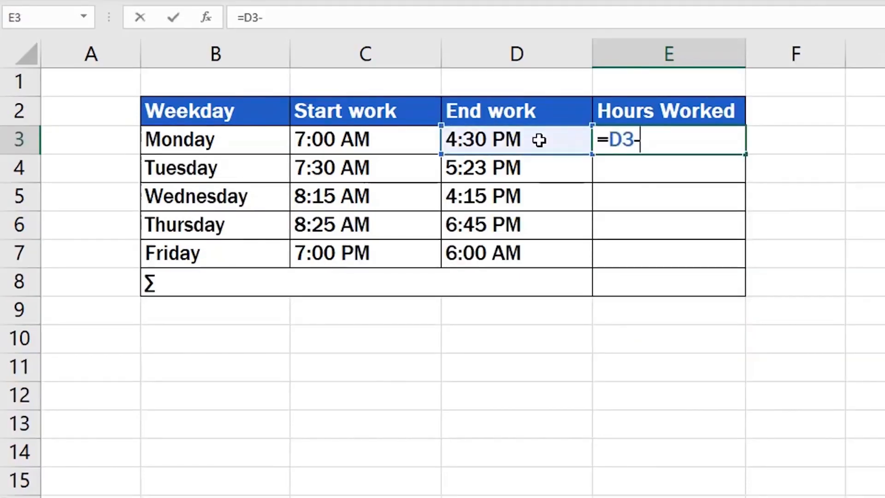
left_click(401, 141)
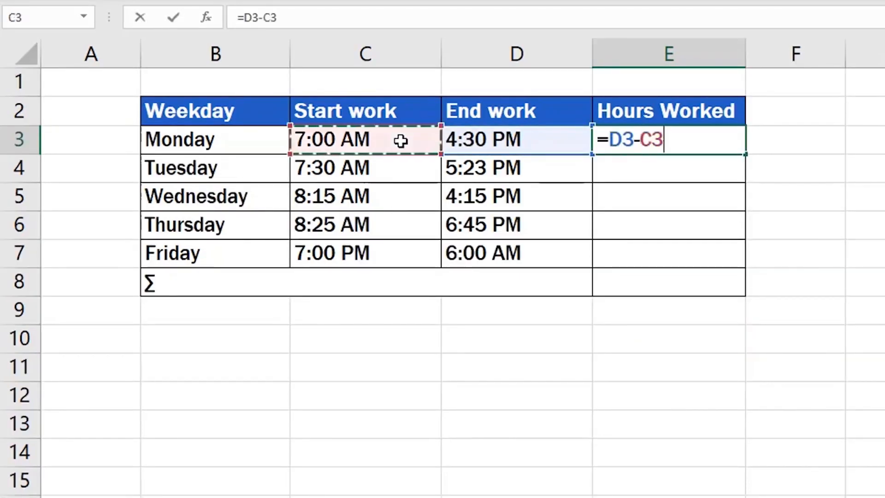
key("Return")
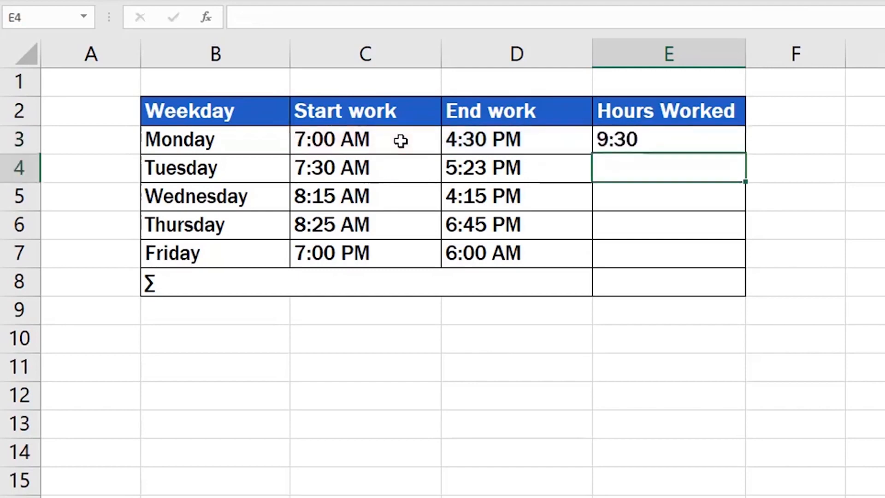
left_click(687, 144)
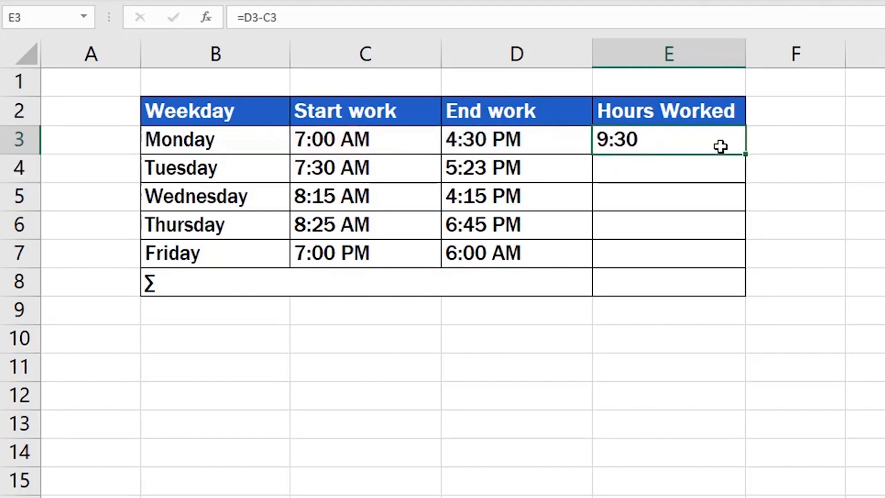
left_click_drag(744, 154, 754, 264)
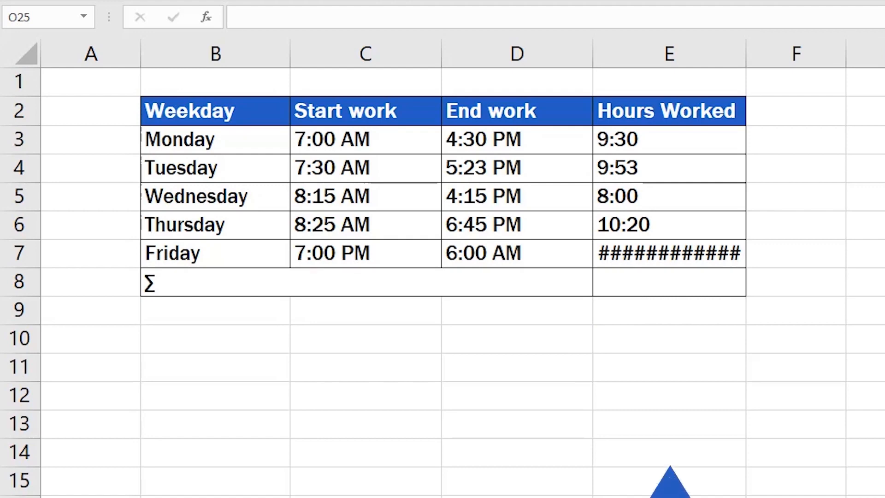
- Clear Friday's #### result in E7 and start a new =IF( formula there
left_click(704, 252)
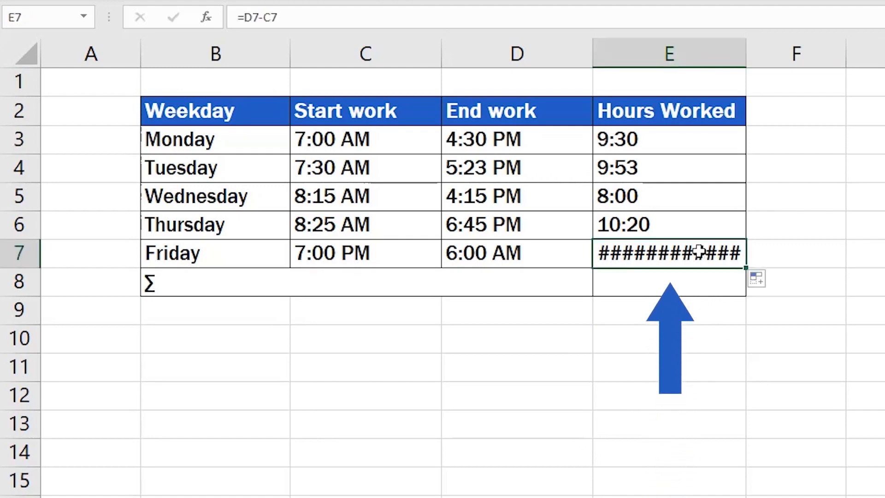
key("Delete")
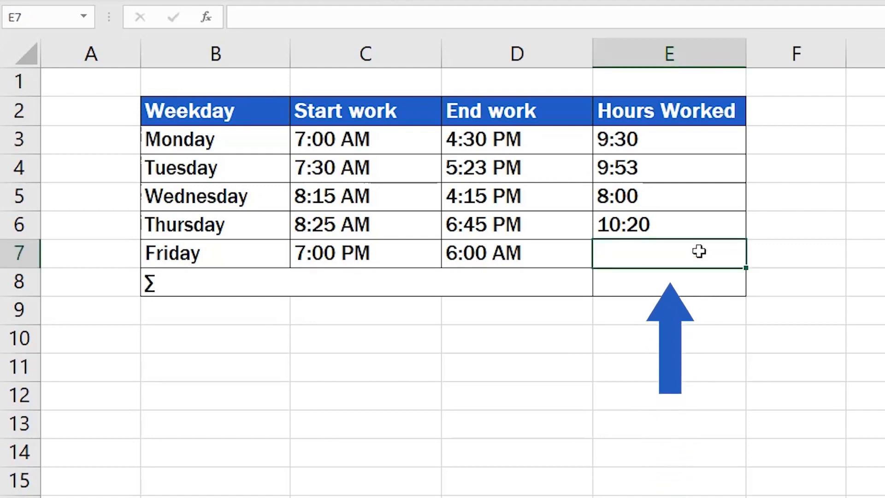
type("=")
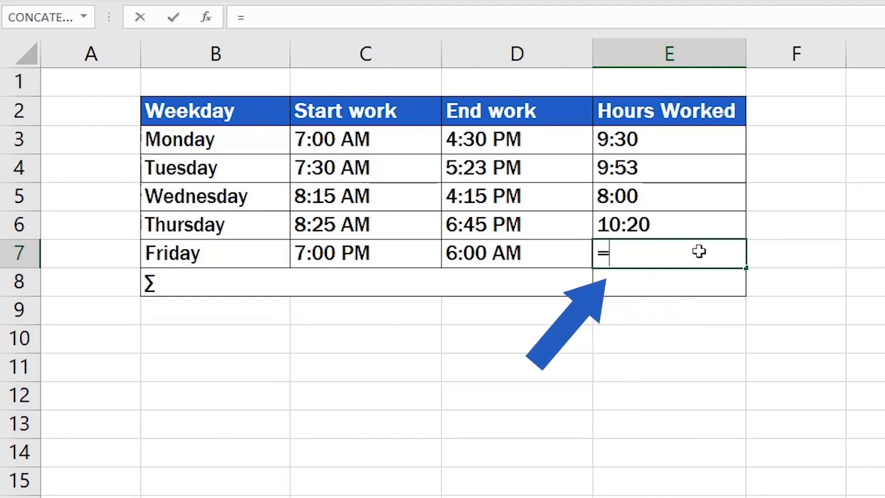
type("i")
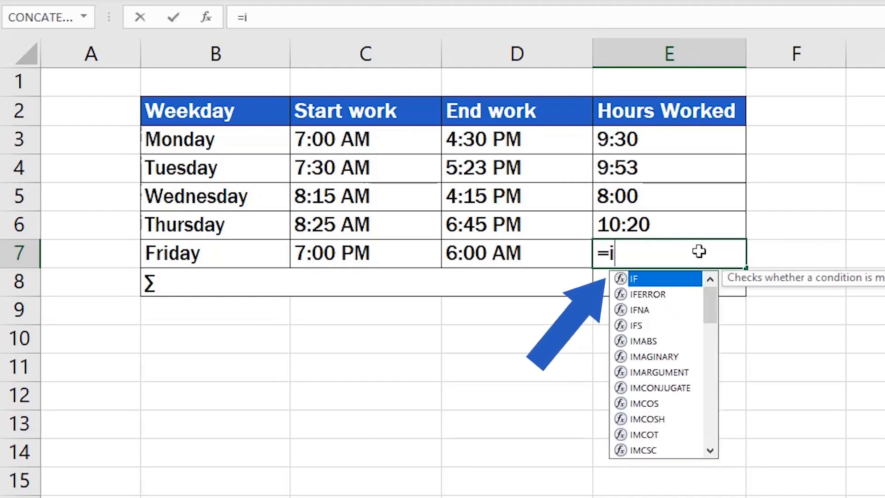
double_click(649, 278)
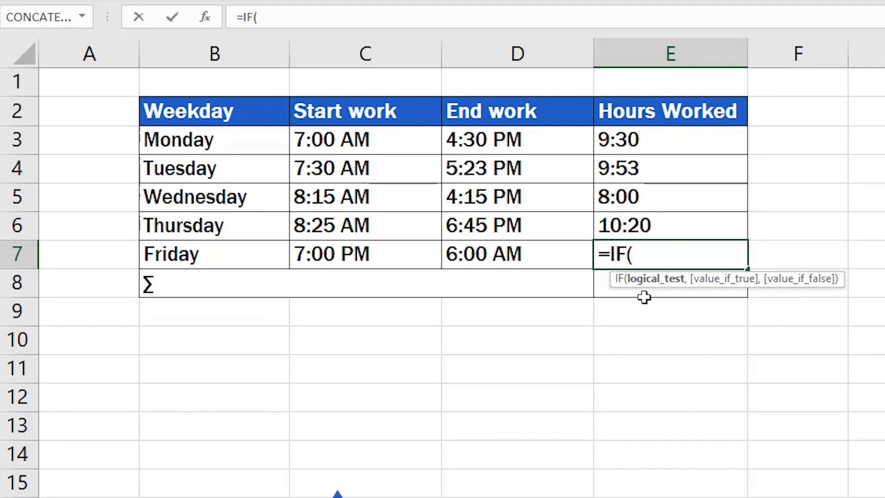
- Build =IF(C7>D7,D7+1, so a start later than the end adds one day
left_click(394, 255)
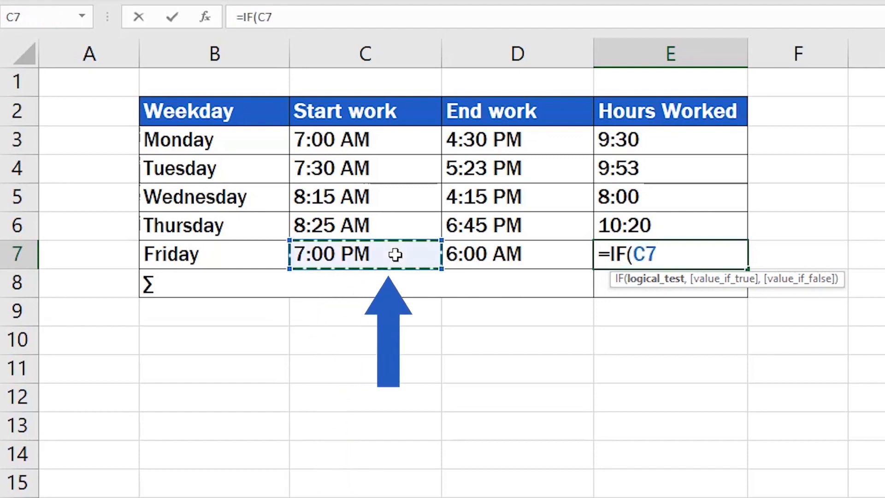
type(">")
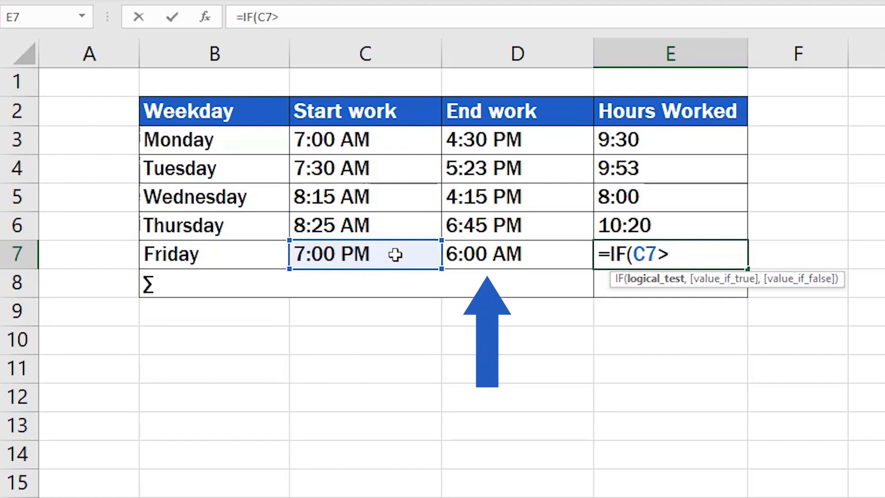
left_click(552, 253)
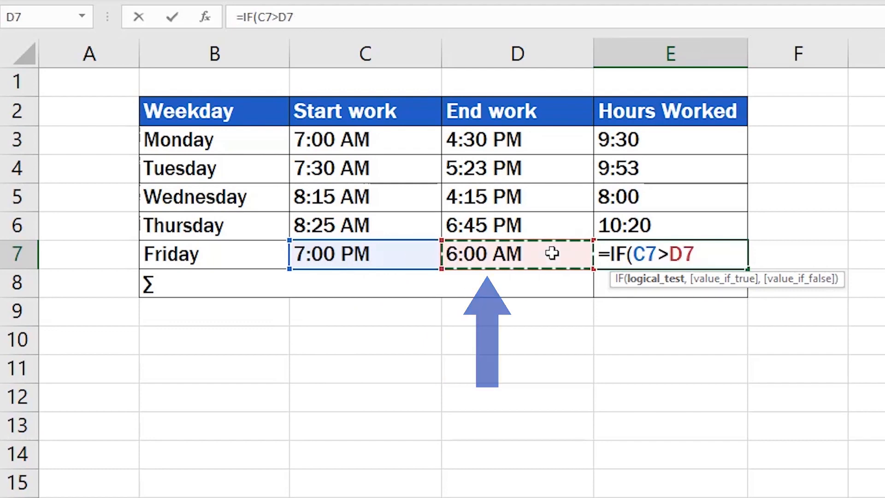
type(",")
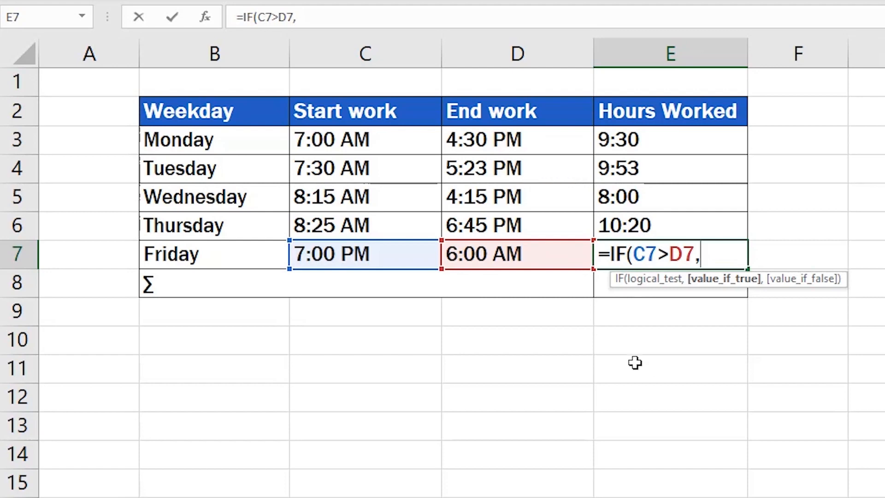
left_click(550, 255)
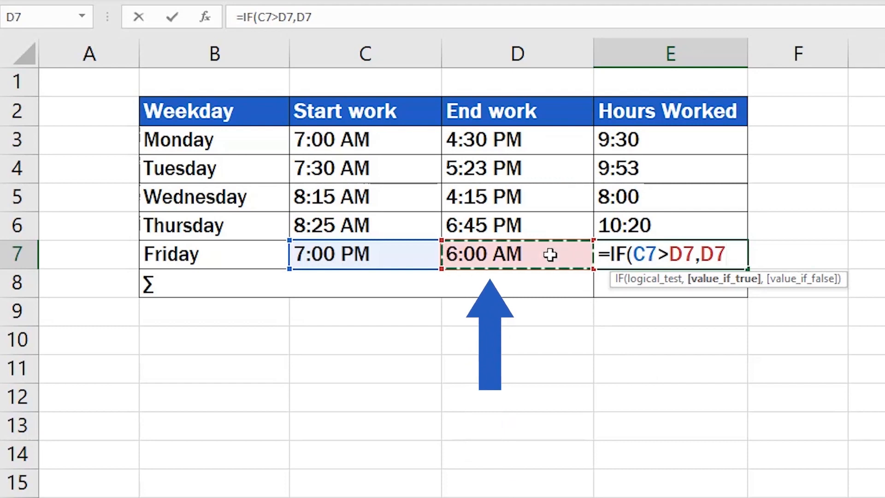
type("+1")
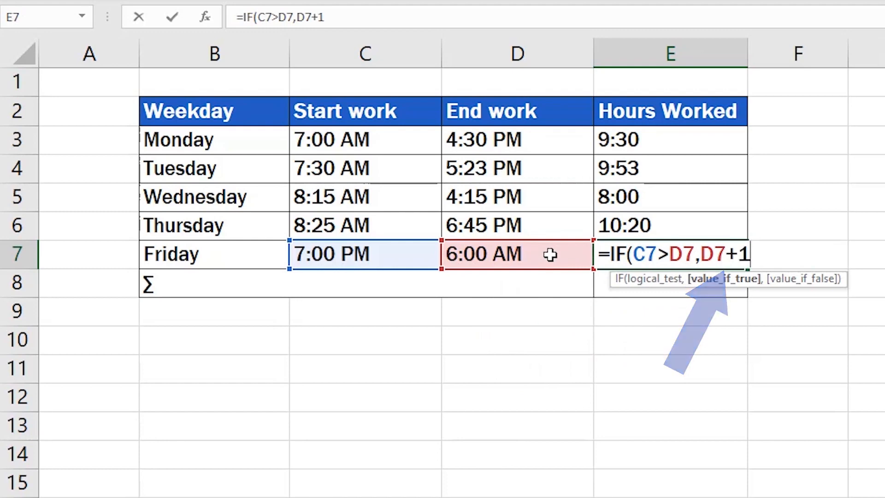
type(",")
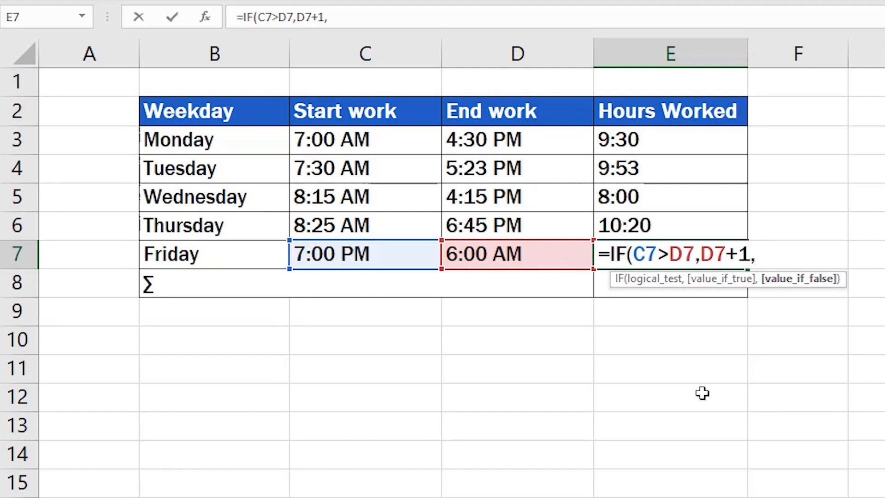
- Use D7 as the false value, close the IF, and append a minus: =IF(C7>D7,D7+1,D7)-
left_click(560, 255)
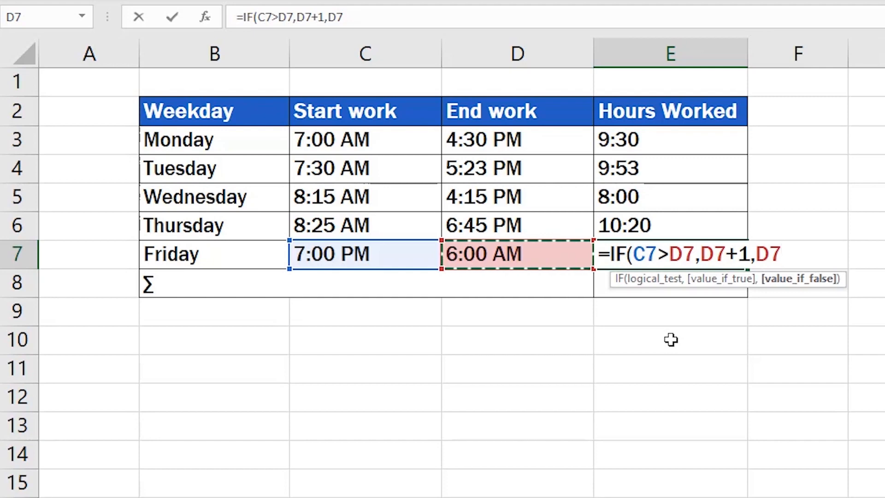
type(")")
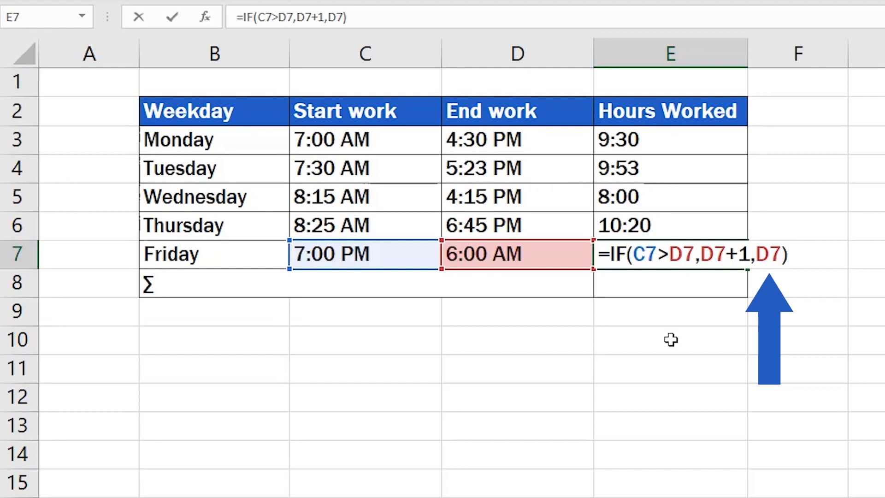
type("-")
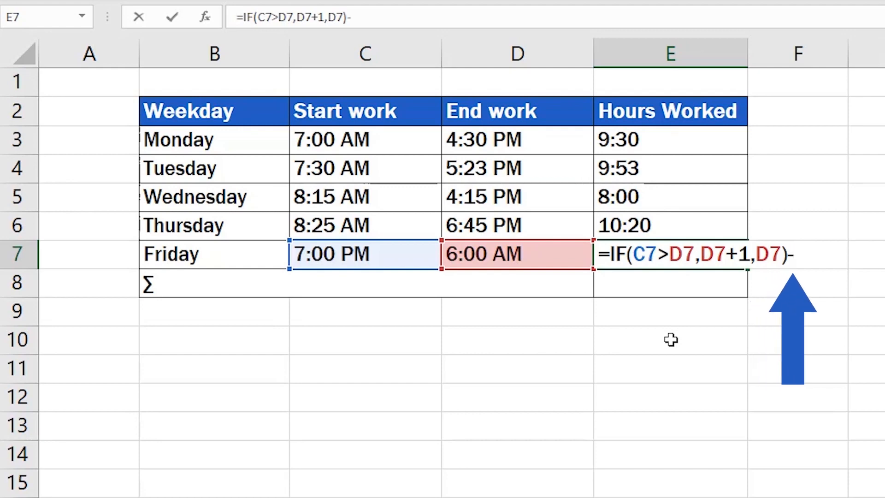
- Subtract C7 and commit =IF(C7>D7,D7+1,D7)-C7, making E7 show 11:00
left_click(406, 254)
key("Return")
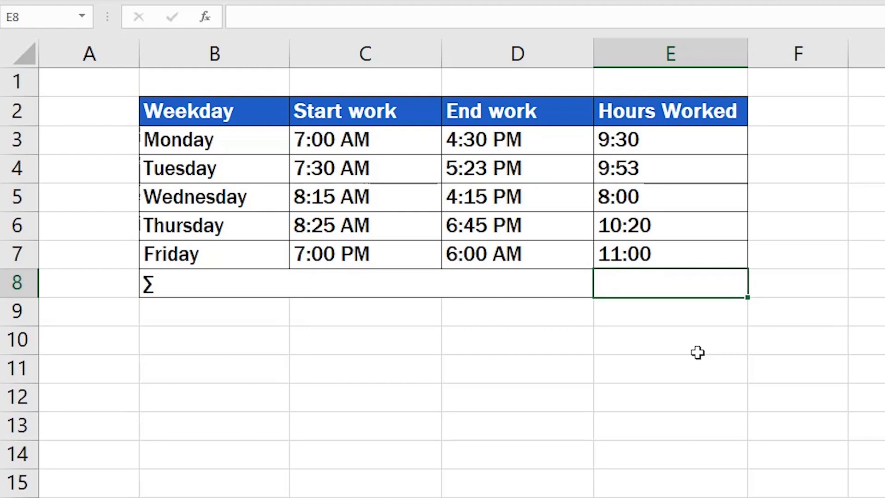
left_click(683, 256)
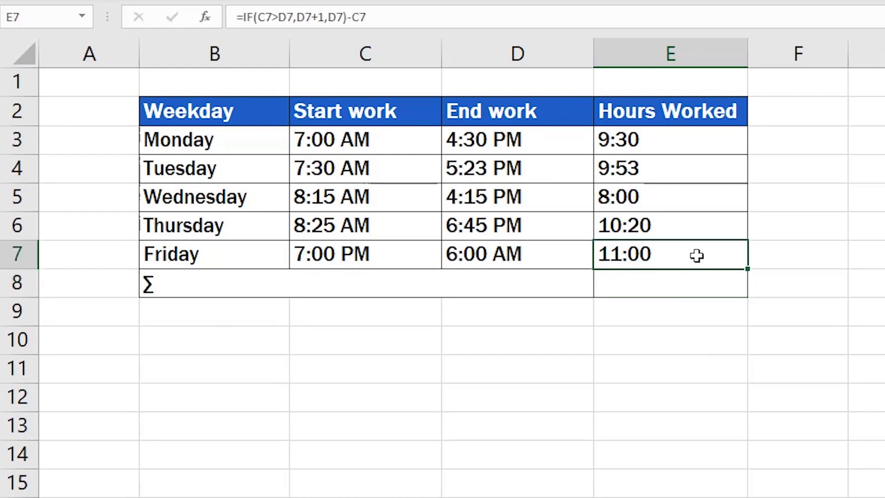
- Fill E7's IF formula up to E3 and check each weekday's formula in E3 through E7
left_click_drag(748, 270, 757, 134)
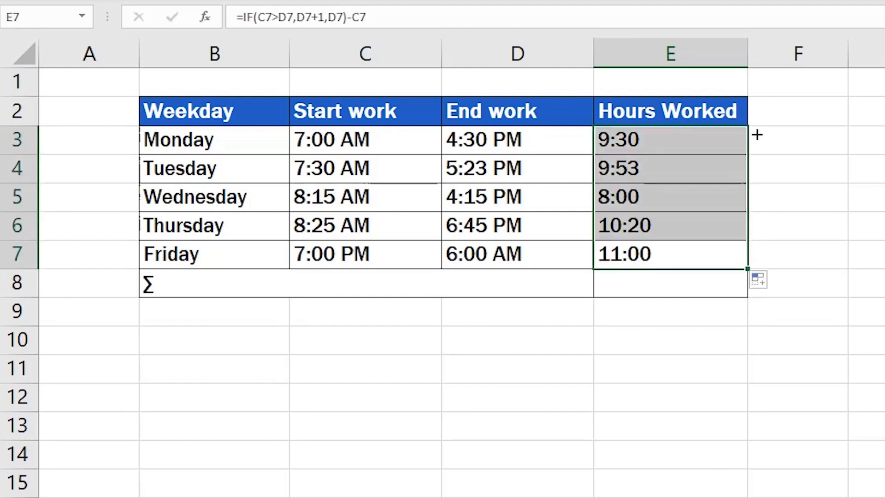
left_click(668, 140)
left_click(684, 166)
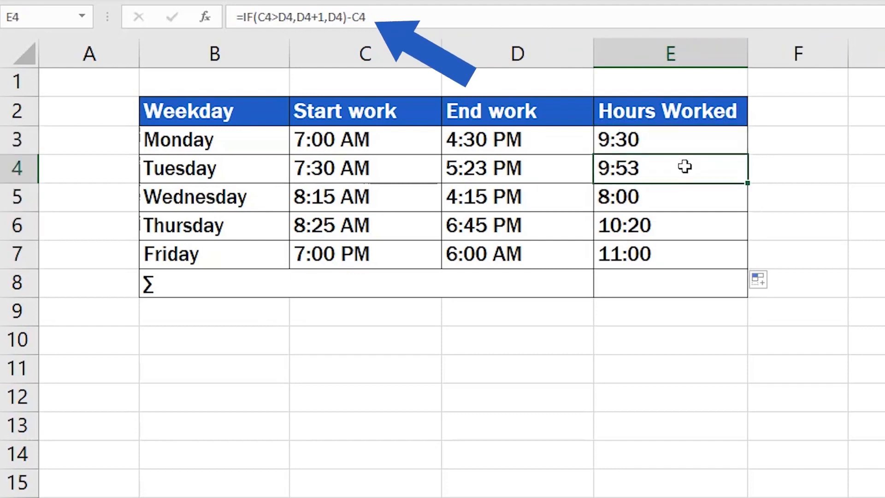
left_click(685, 194)
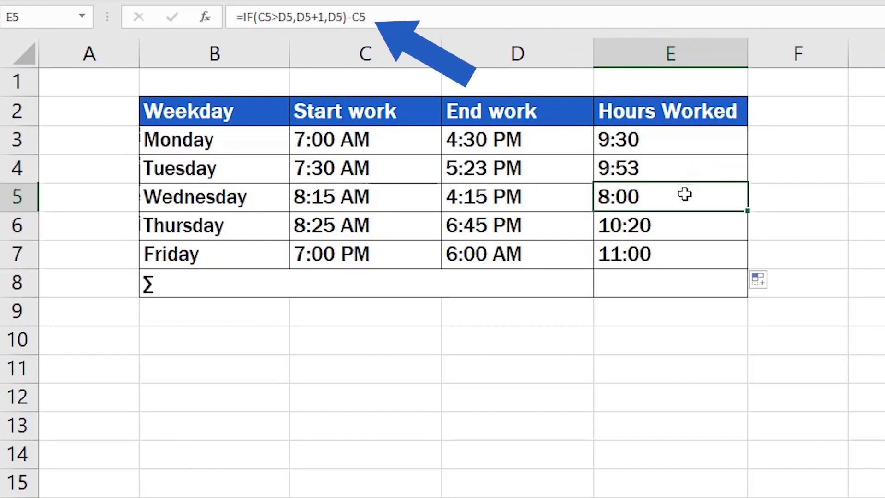
left_click(687, 224)
left_click(691, 255)
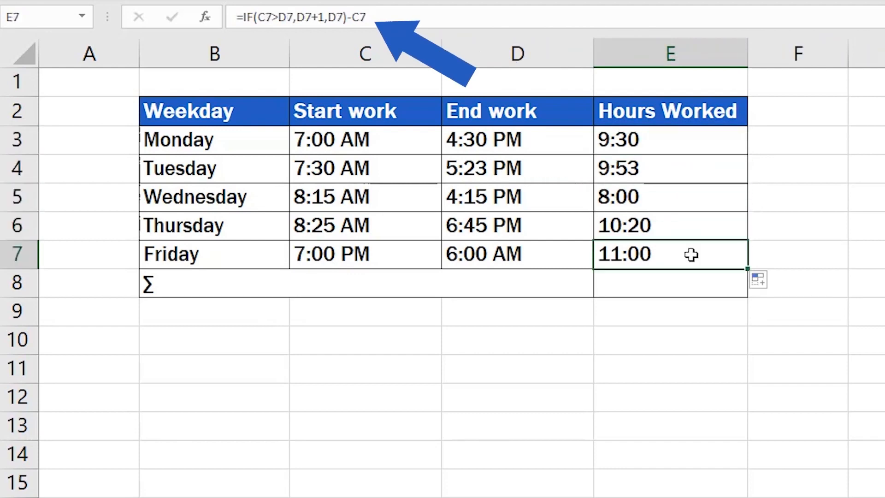